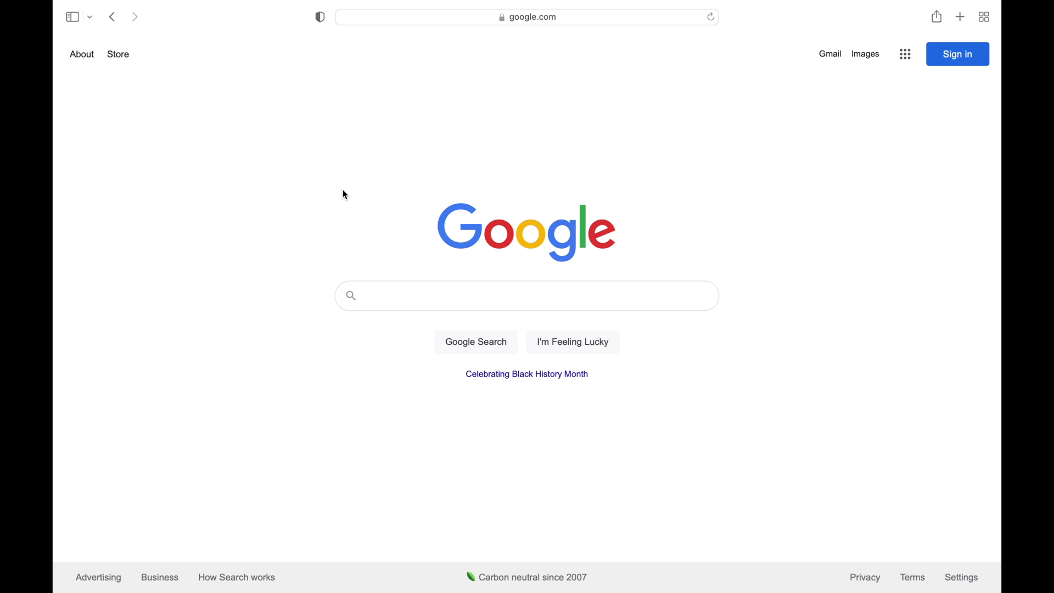
Search Google for 'Quickbooks Test Drive' and open the 'Test drive QuickBooks Online' support article to its links
text(Quickbooks Test Drive)
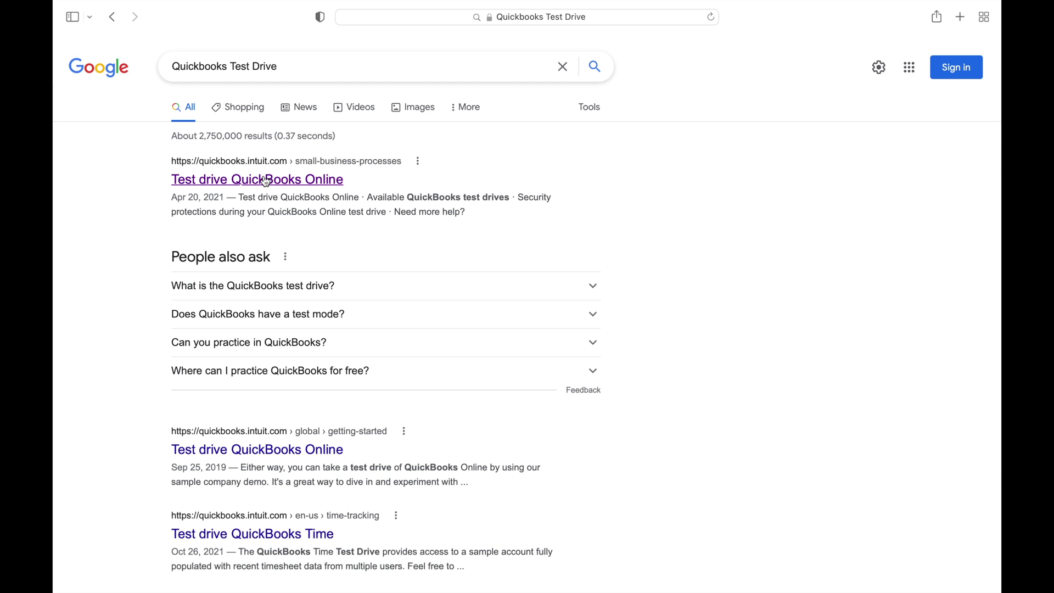
click(266, 181)
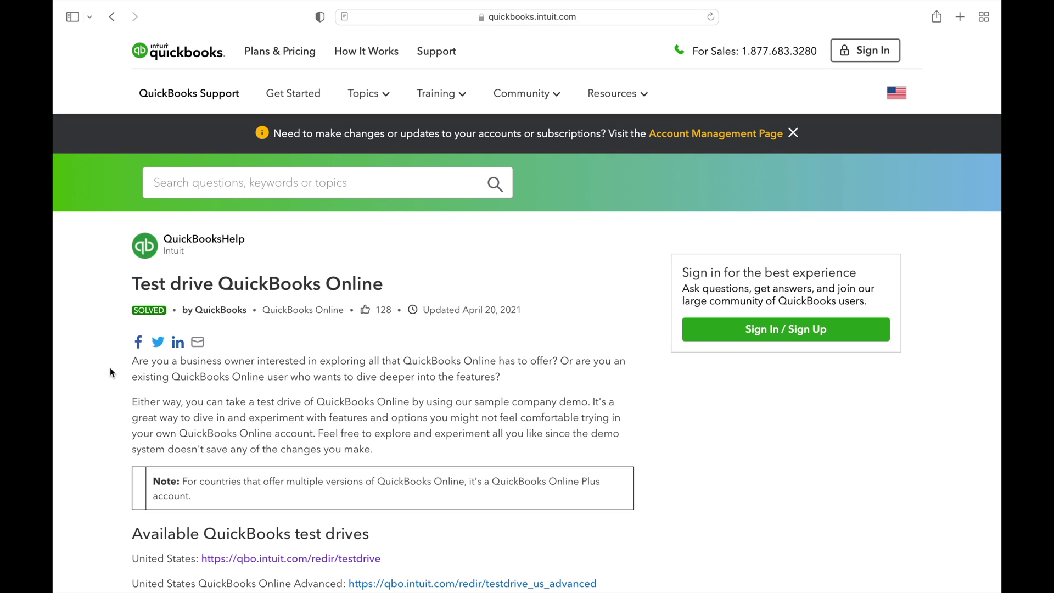
scroll(111, 371, down, 5)
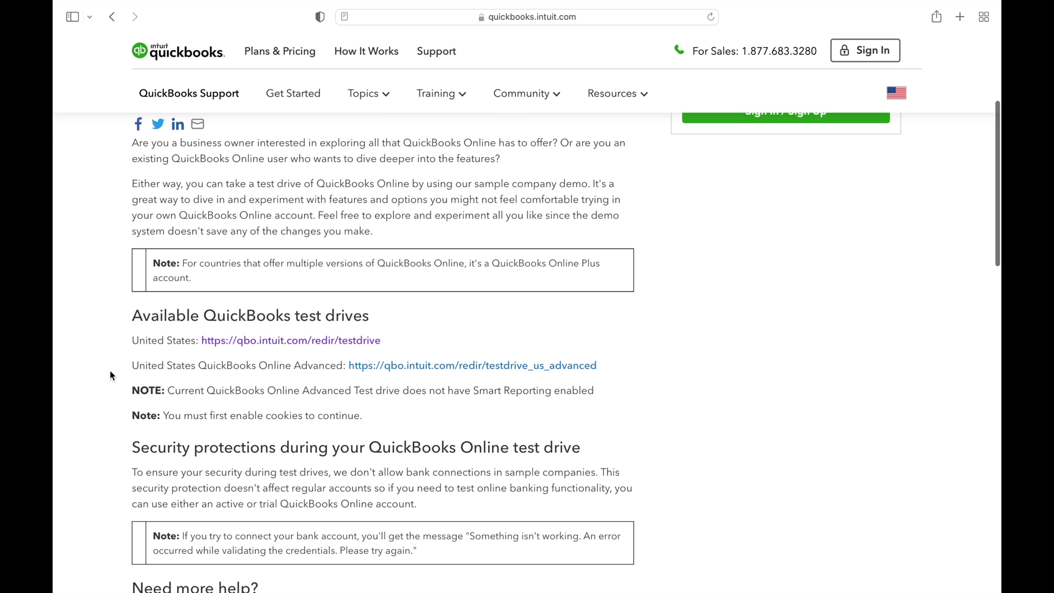
Launch the United States test drive, pass the reCAPTCHA, and enter Craig's Design and Landscaping Services
click(209, 340)
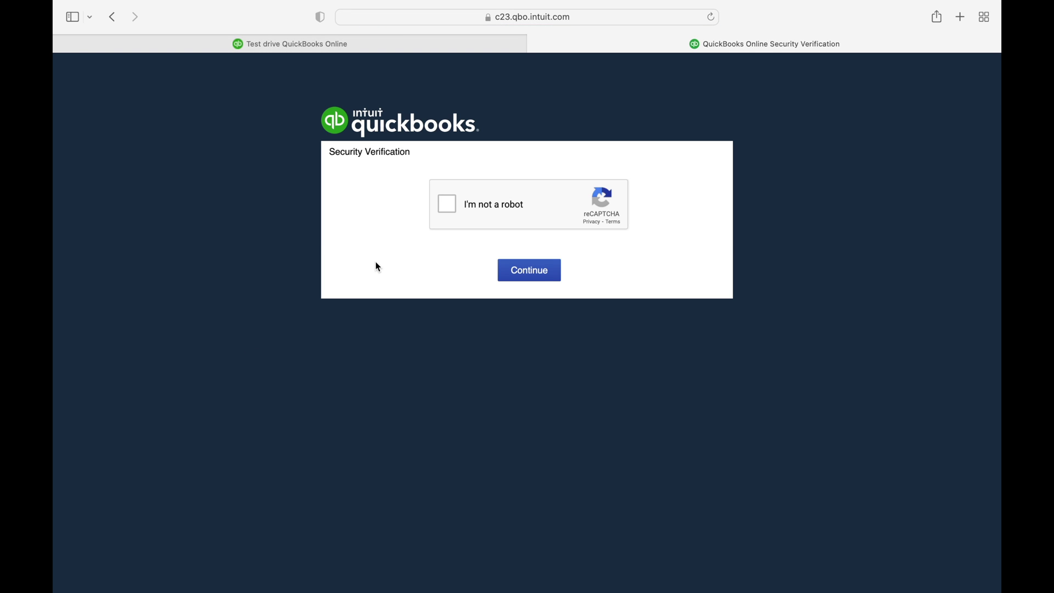
click(442, 210)
click(510, 269)
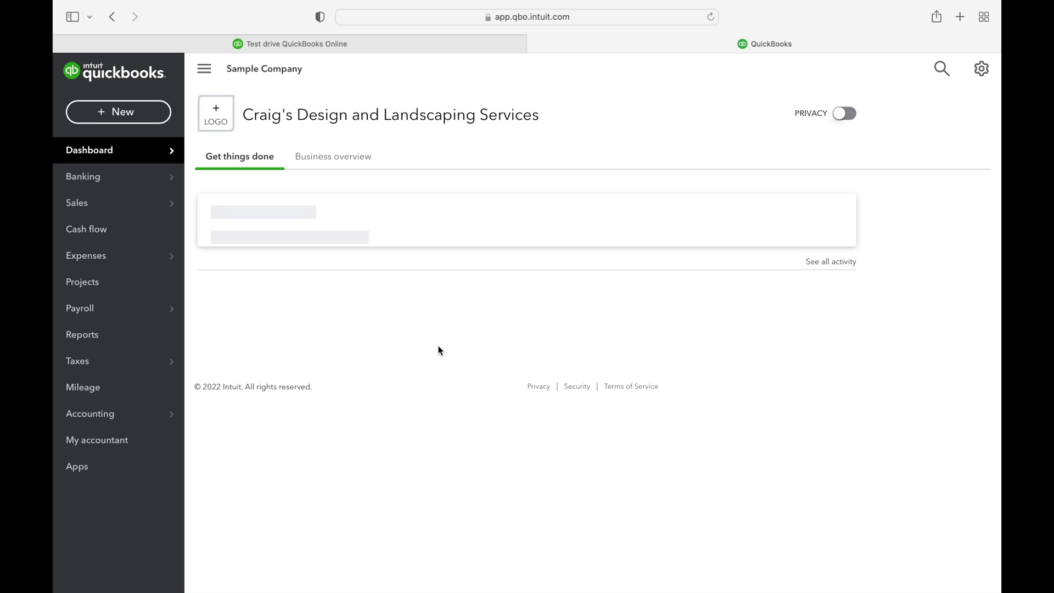
click(128, 118)
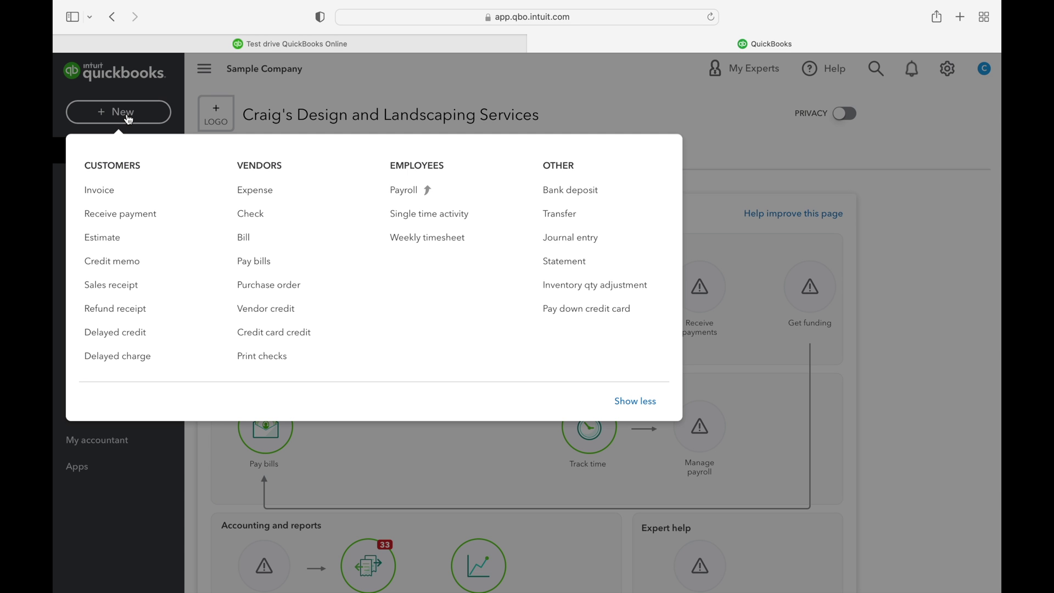
Start a new check and pick Cal Telephone as the payee
click(250, 215)
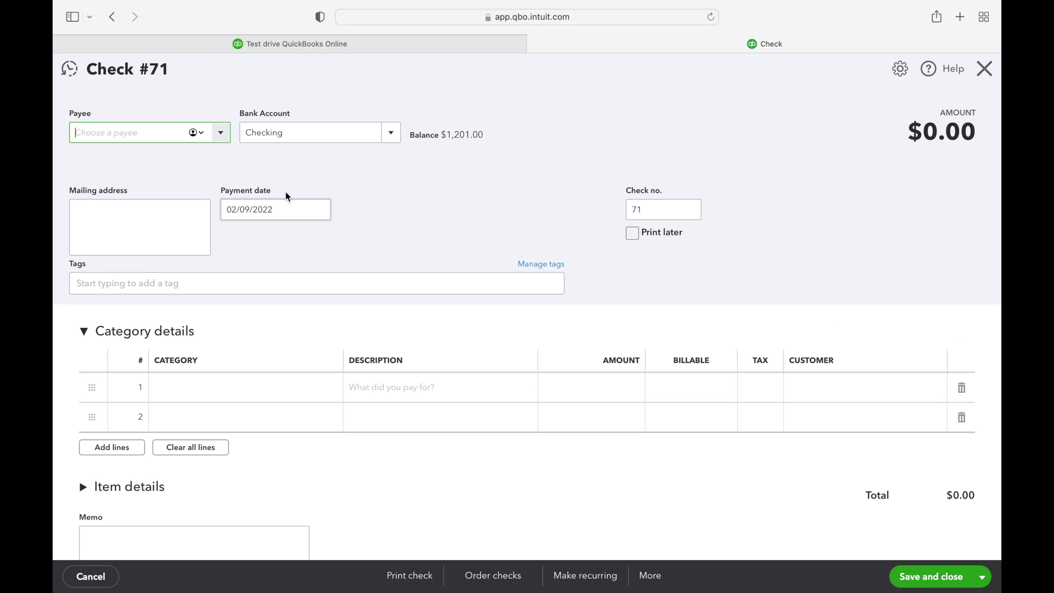
click(220, 134)
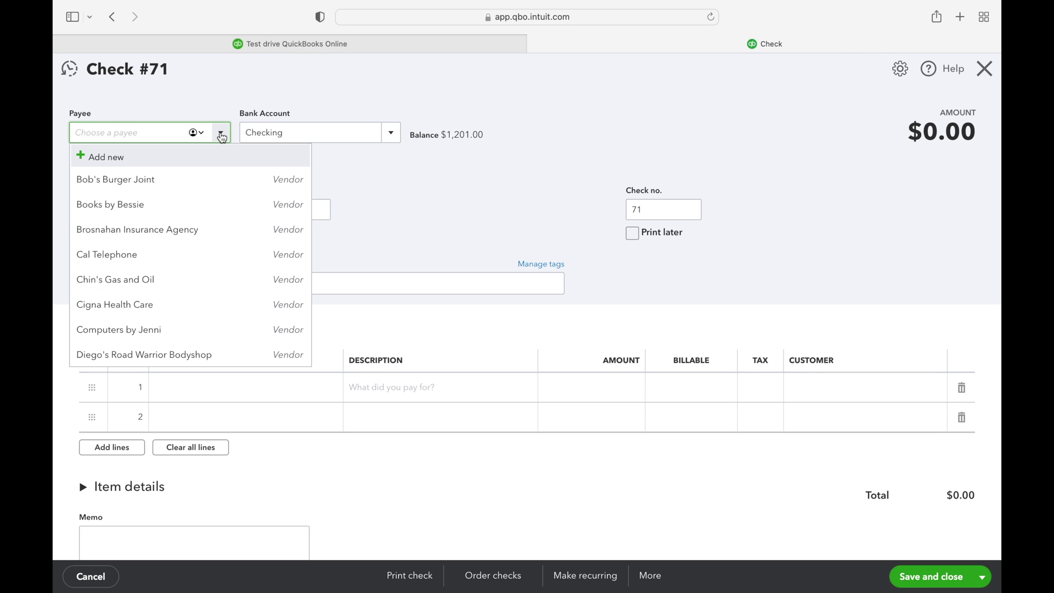
click(221, 135)
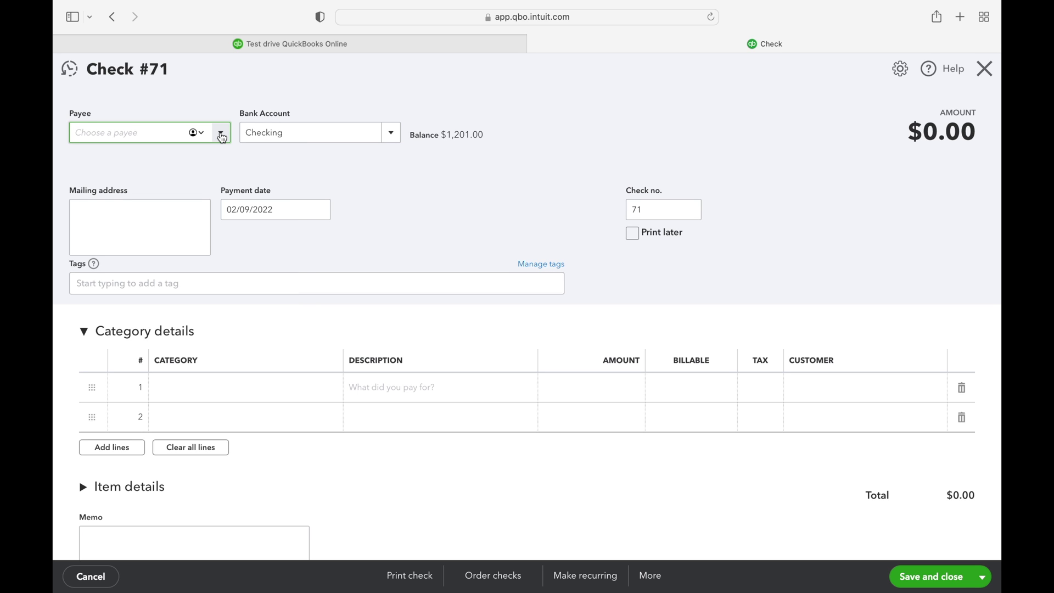
click(221, 135)
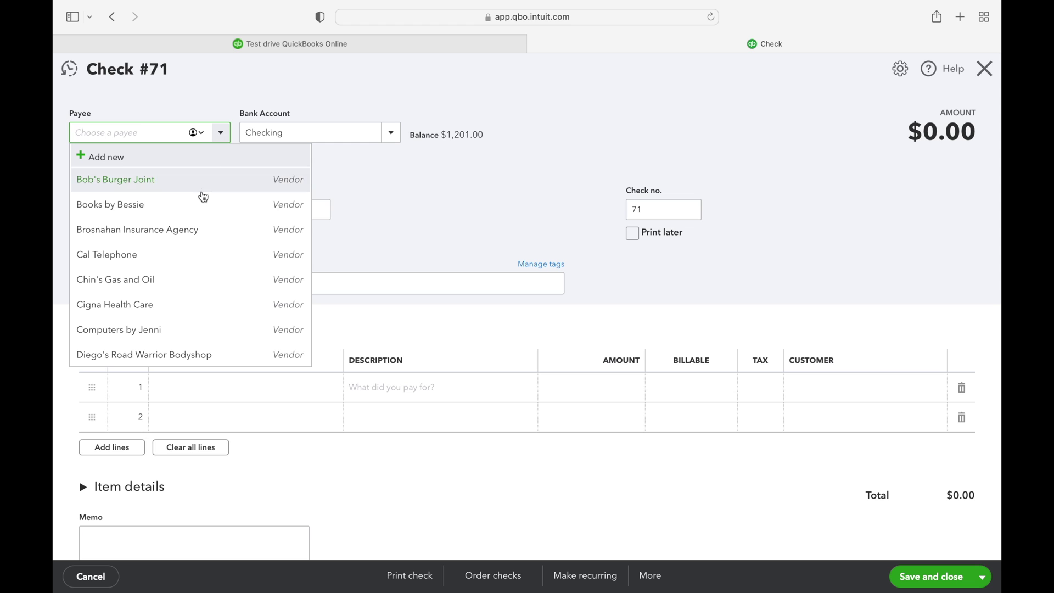
click(156, 255)
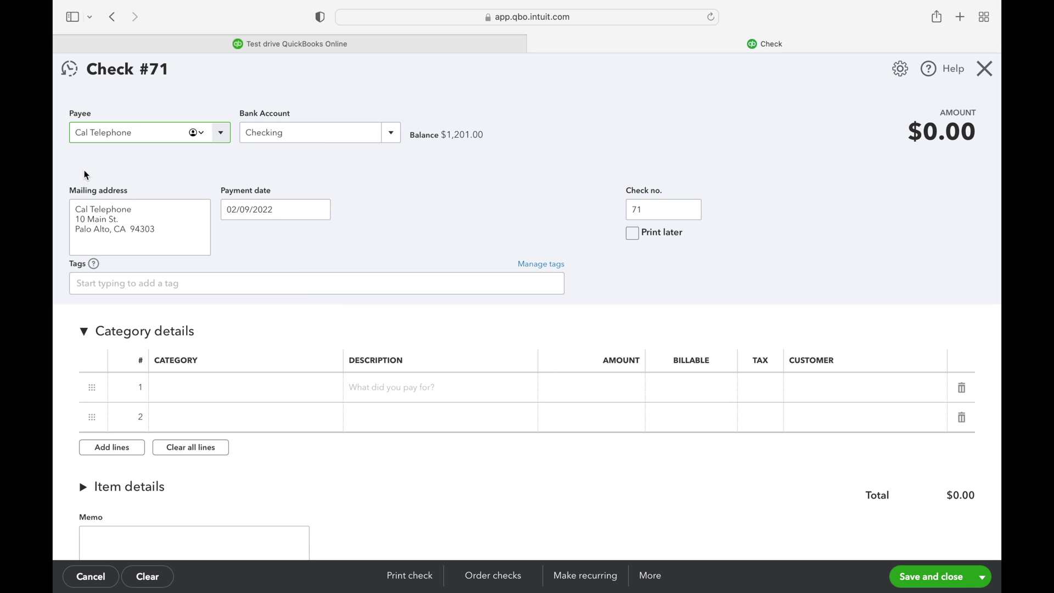
Recheck the vendor list, keep Cal Telephone, and review its filled-in Palo Alto mailing address
click(220, 133)
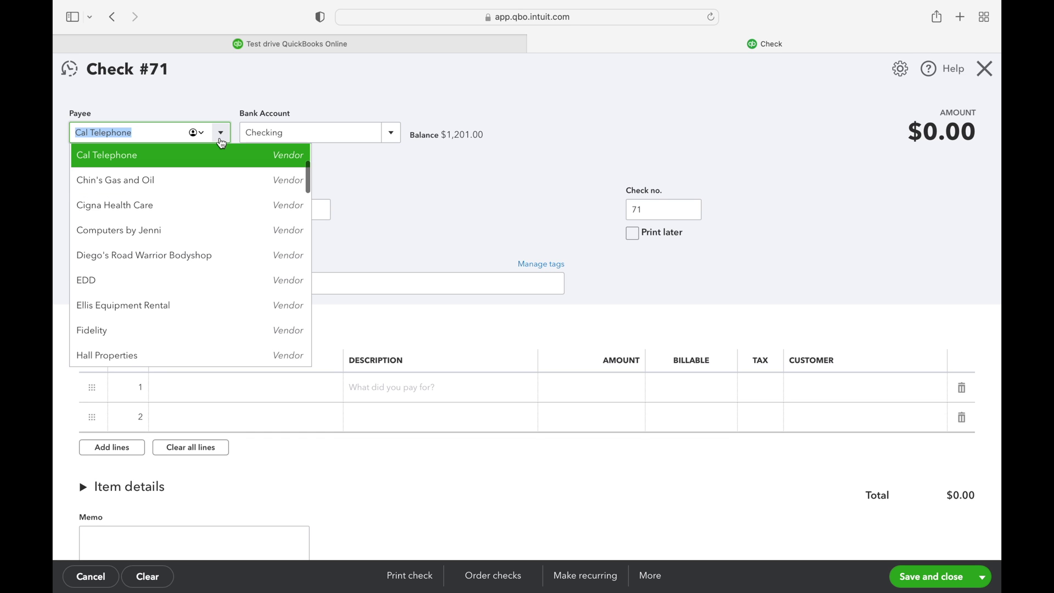
scroll(208, 182, up, 3)
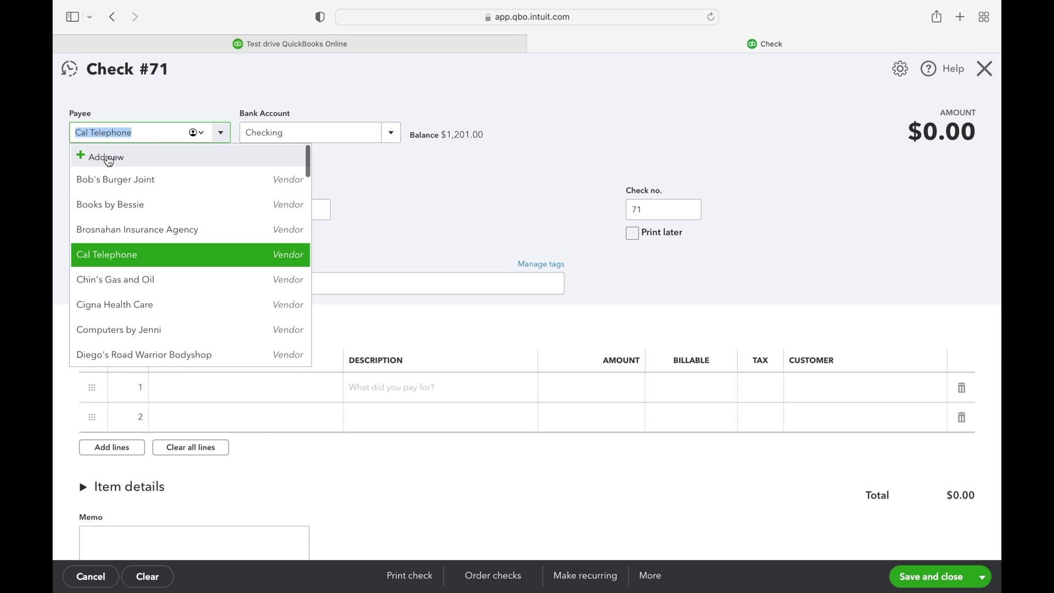
click(122, 259)
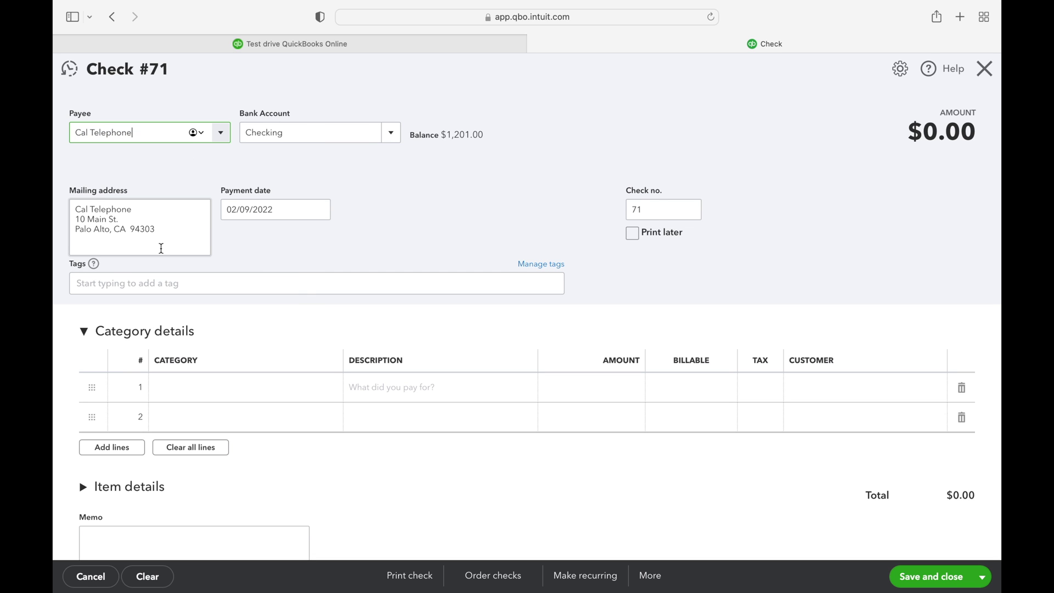
drag(169, 229, 77, 203)
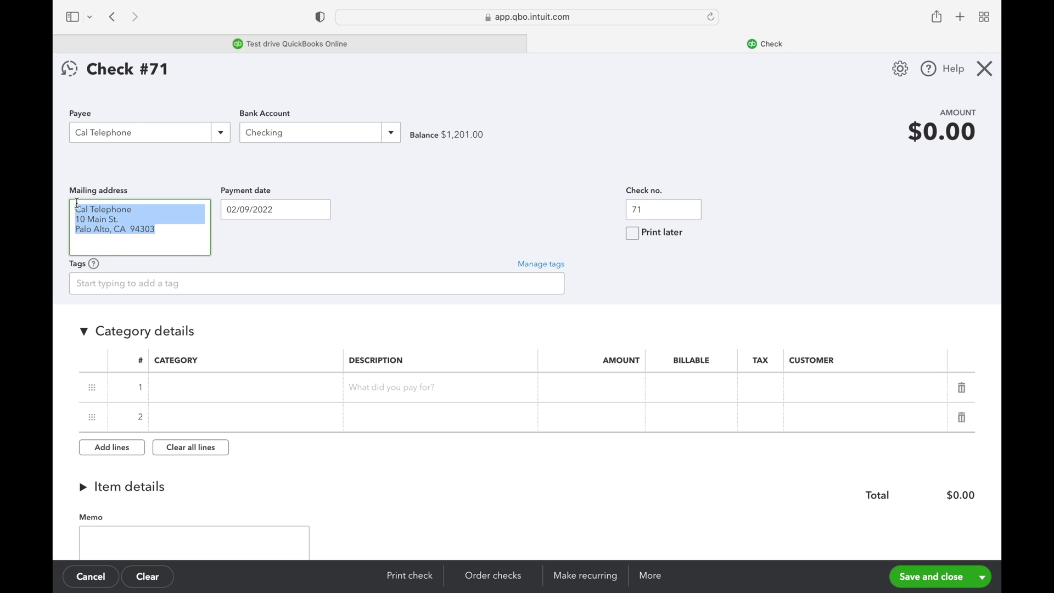
click(298, 171)
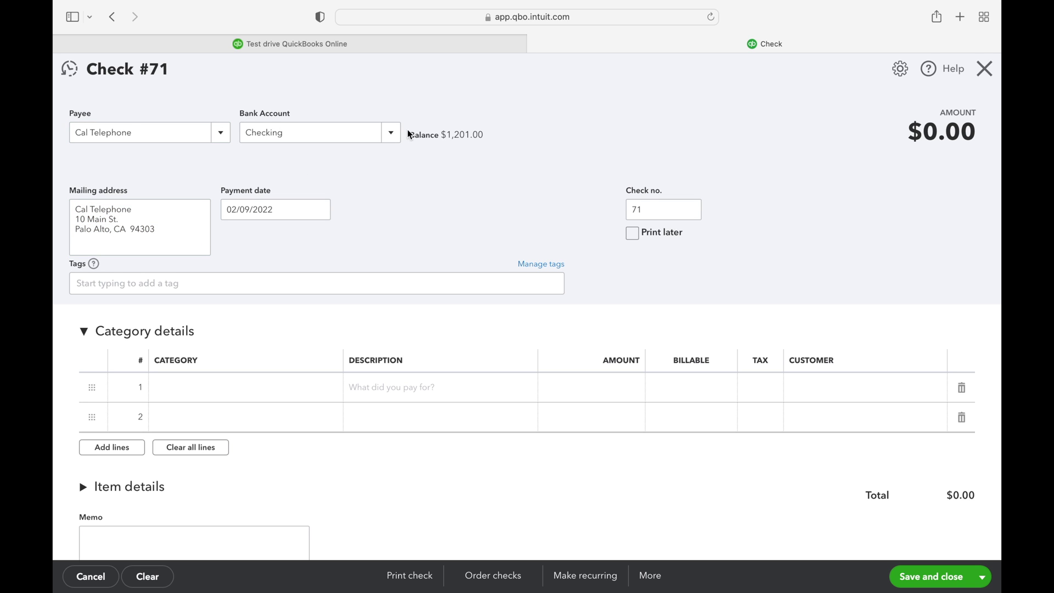
click(390, 133)
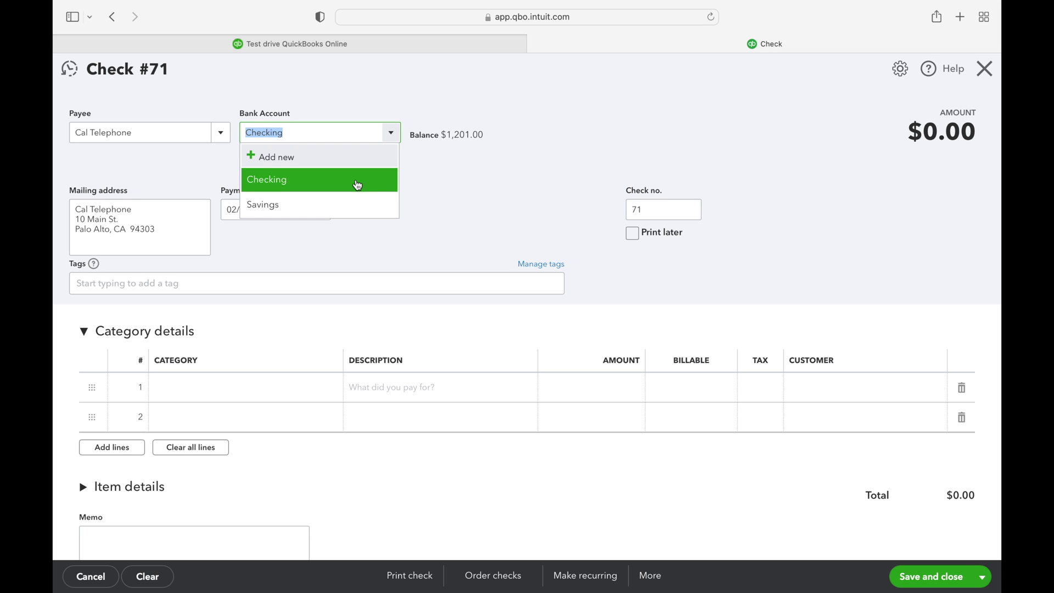
click(357, 185)
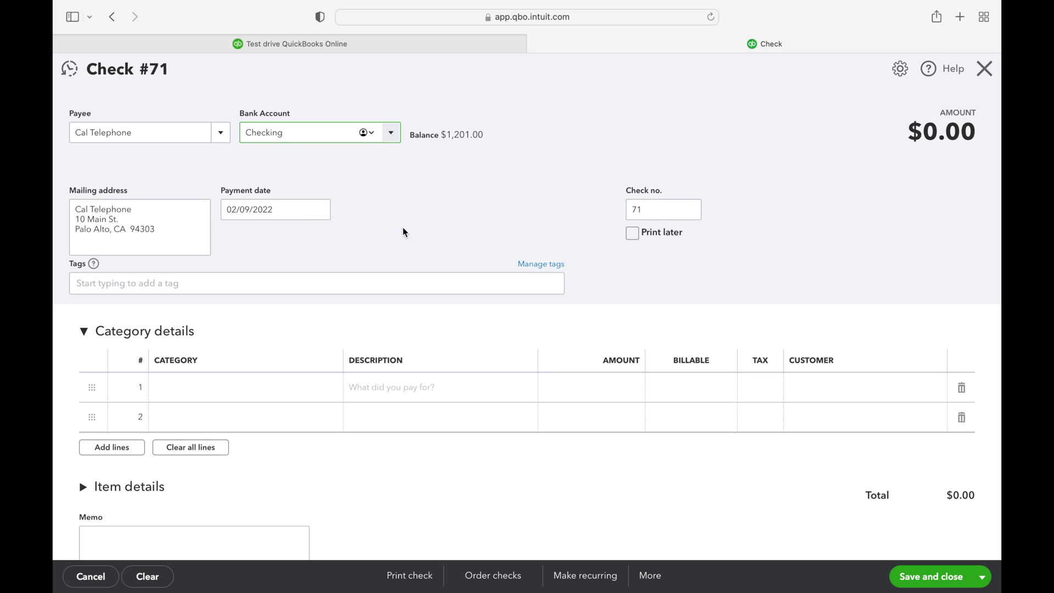
click(653, 210)
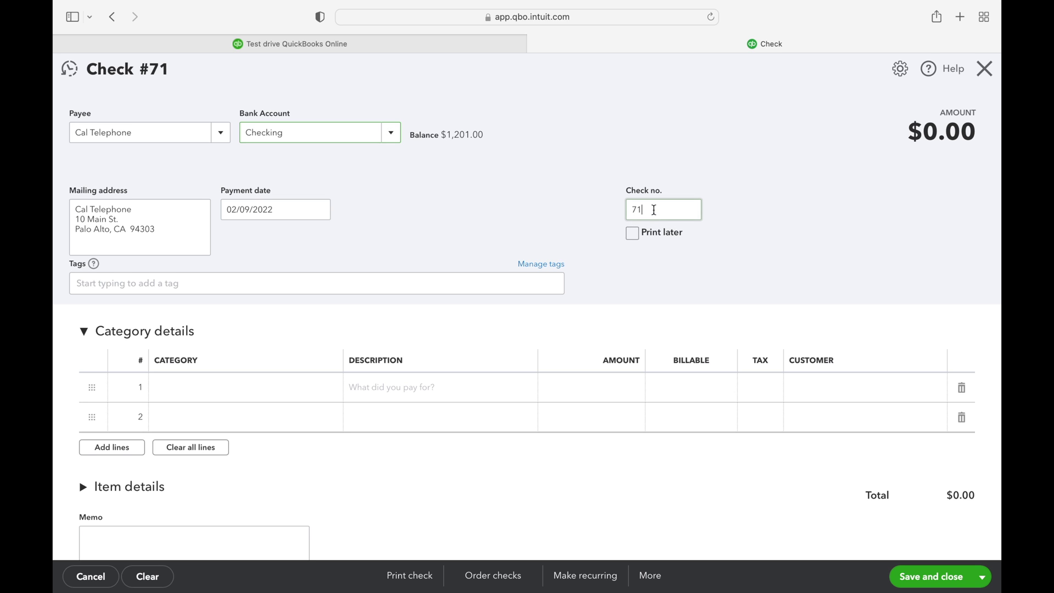
click(632, 233)
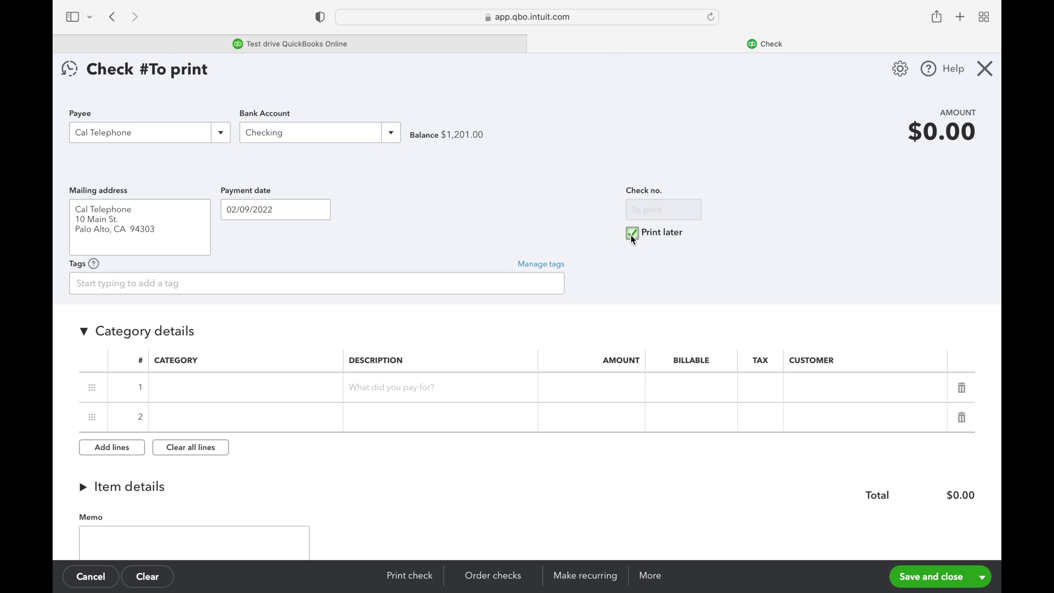
click(631, 235)
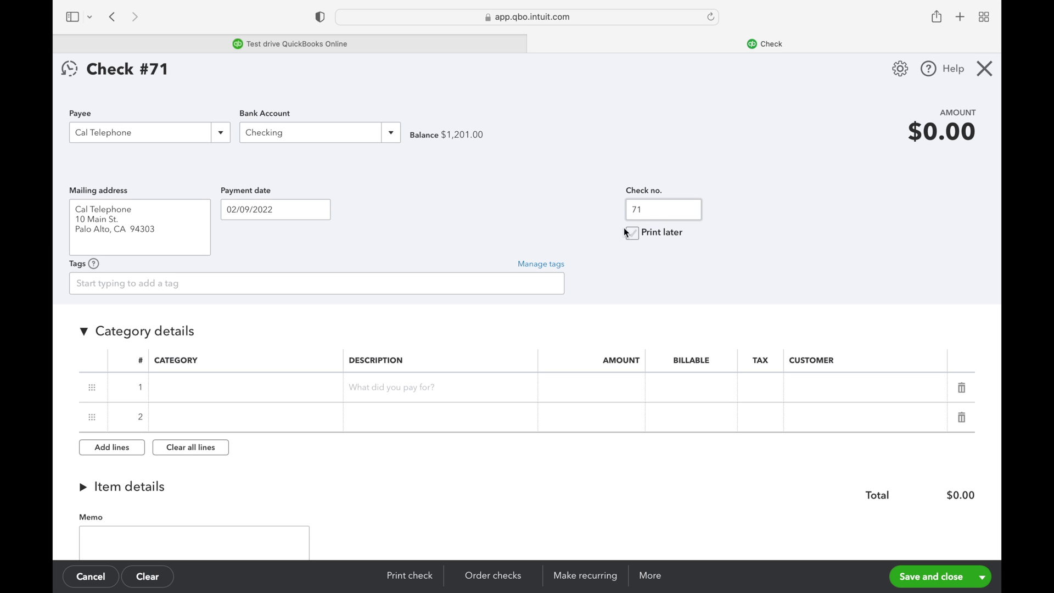
scroll(555, 235, down, 1)
scroll(555, 235, down, 1)
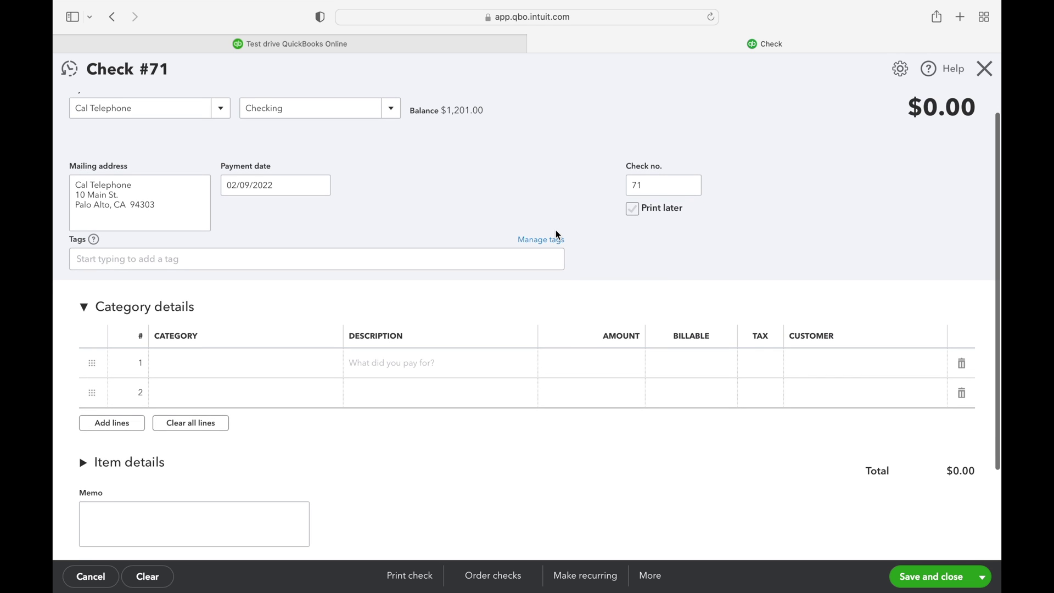
scroll(555, 235, down, 4)
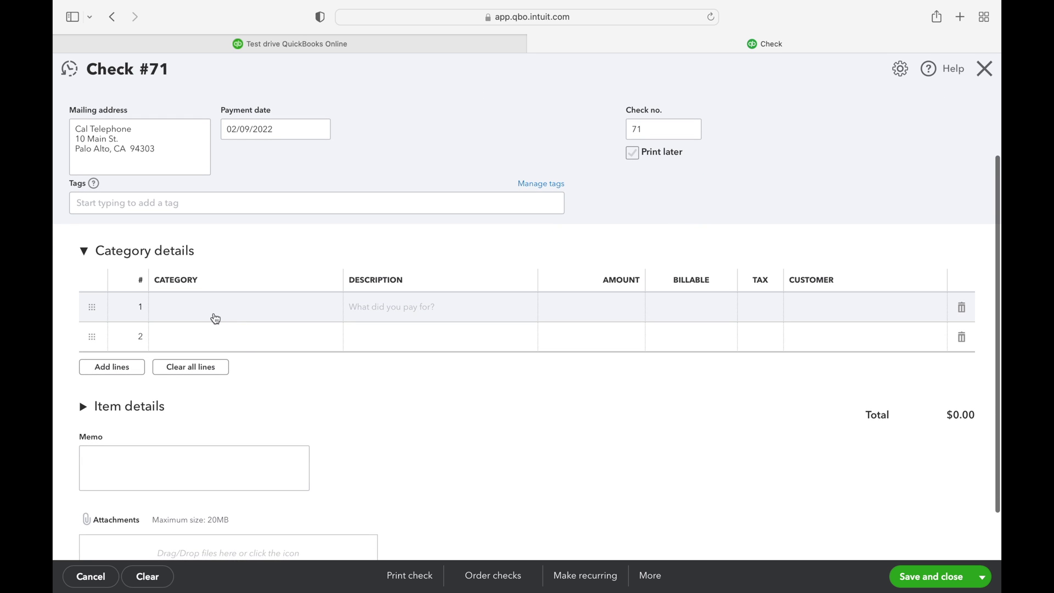
Set the first category line to Utilities:Telephone
click(194, 318)
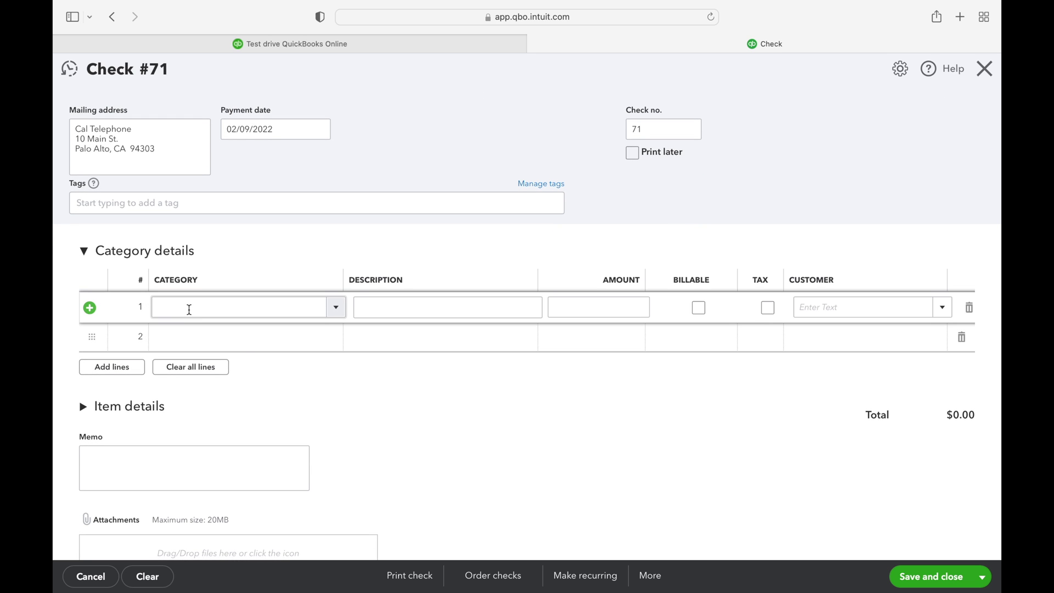
click(189, 309)
text(Utili)
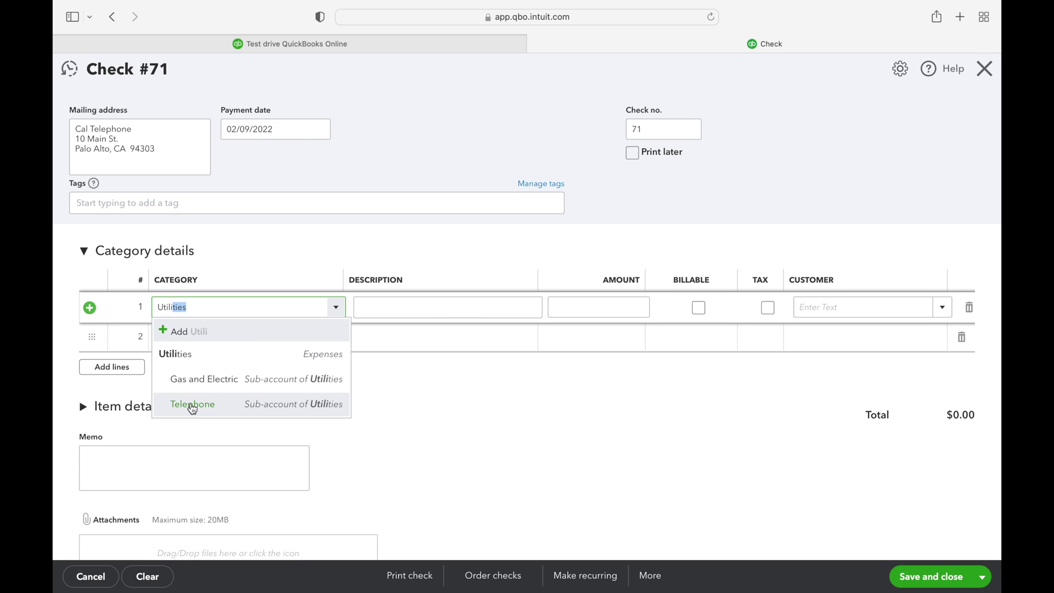
click(205, 408)
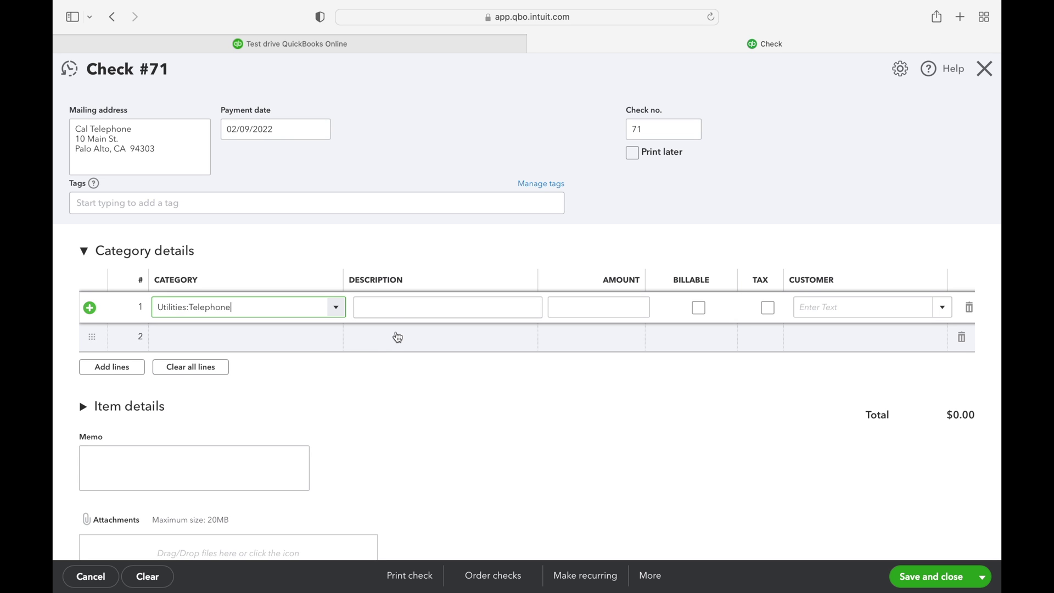
Give that line the description 'January Invoice' and amount 135.65
click(391, 307)
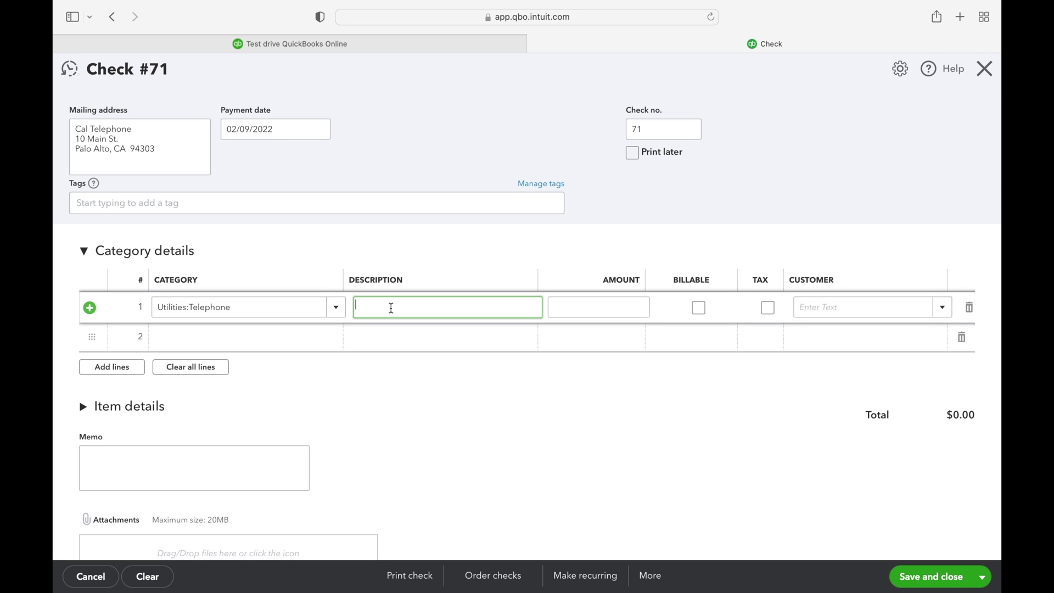
text(January Invoice)
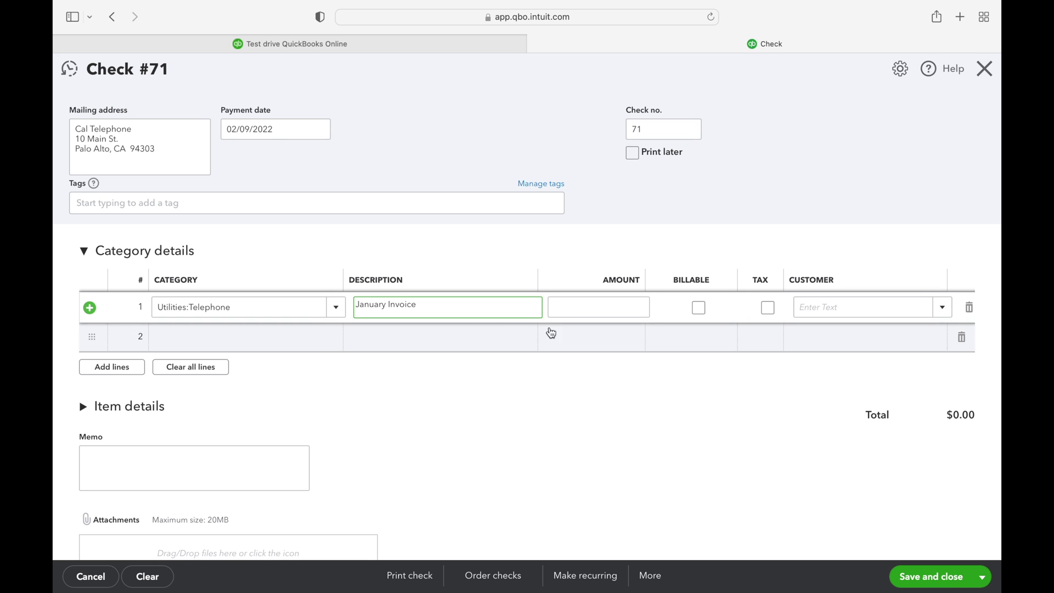
click(567, 310)
text(1)
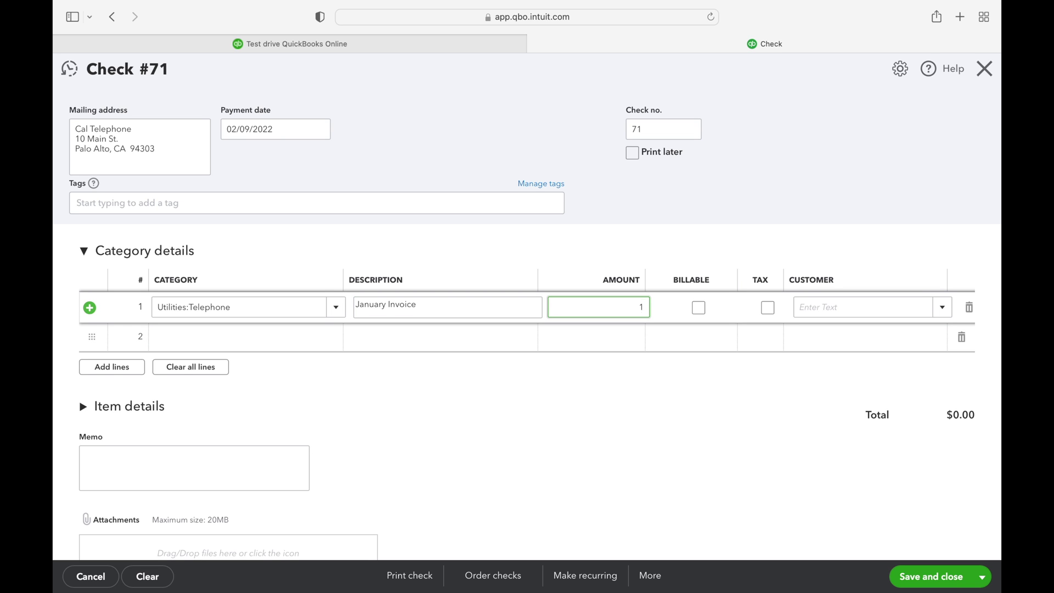
text(35.65)
click(698, 308)
scroll(605, 436, down, 2)
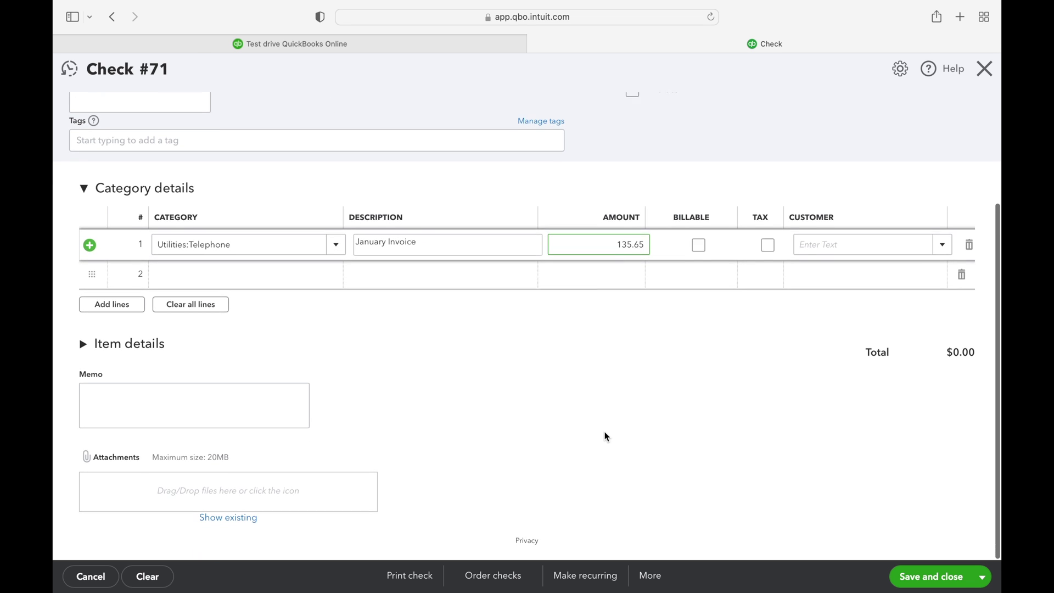
Commit the expense line so the total reads $135.65, then save the check for printing
click(230, 401)
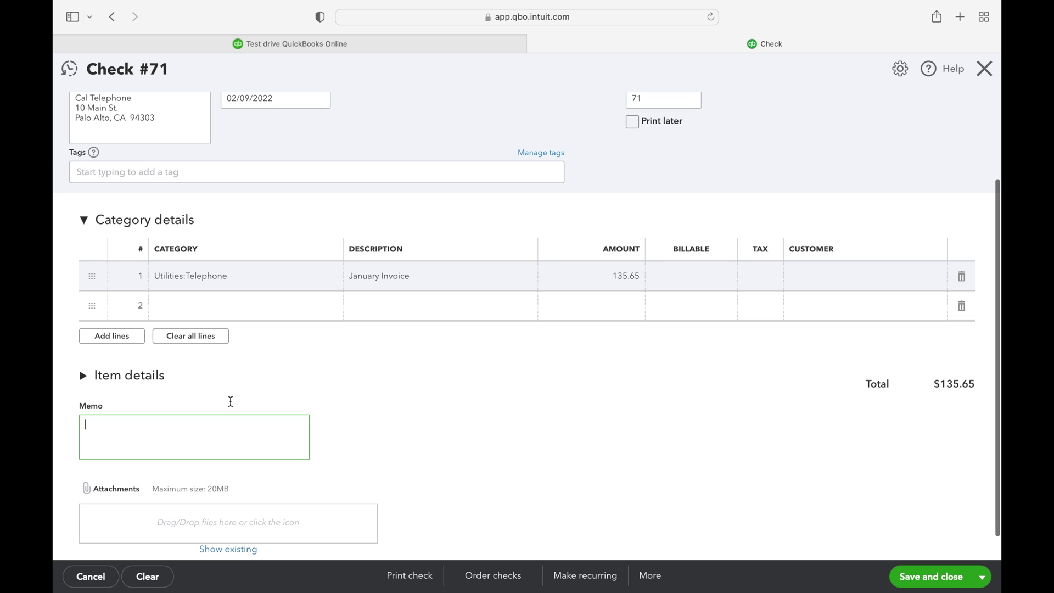
scroll(238, 436, down, 1)
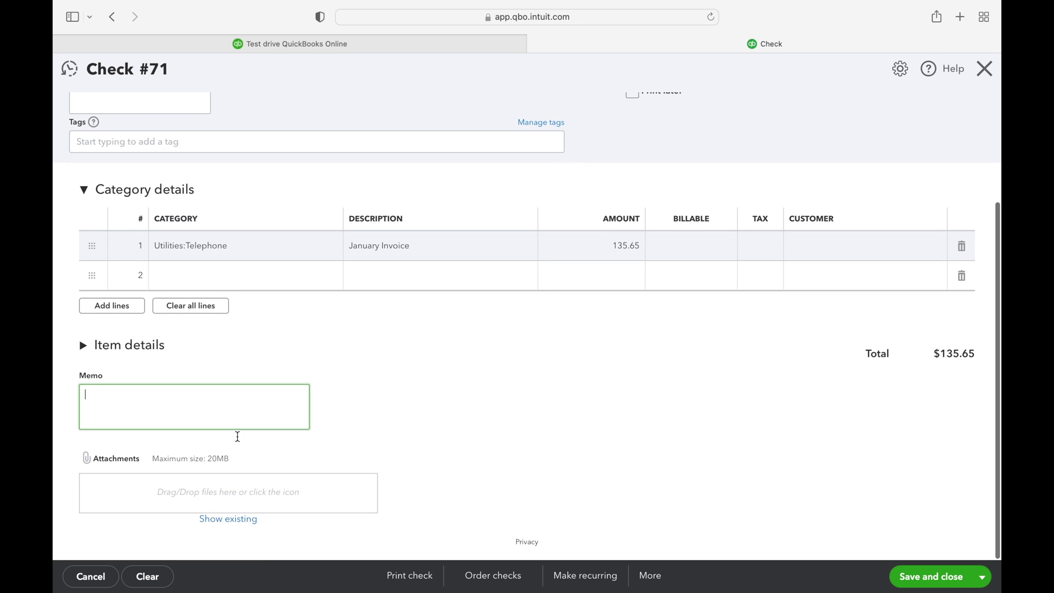
click(237, 436)
click(199, 410)
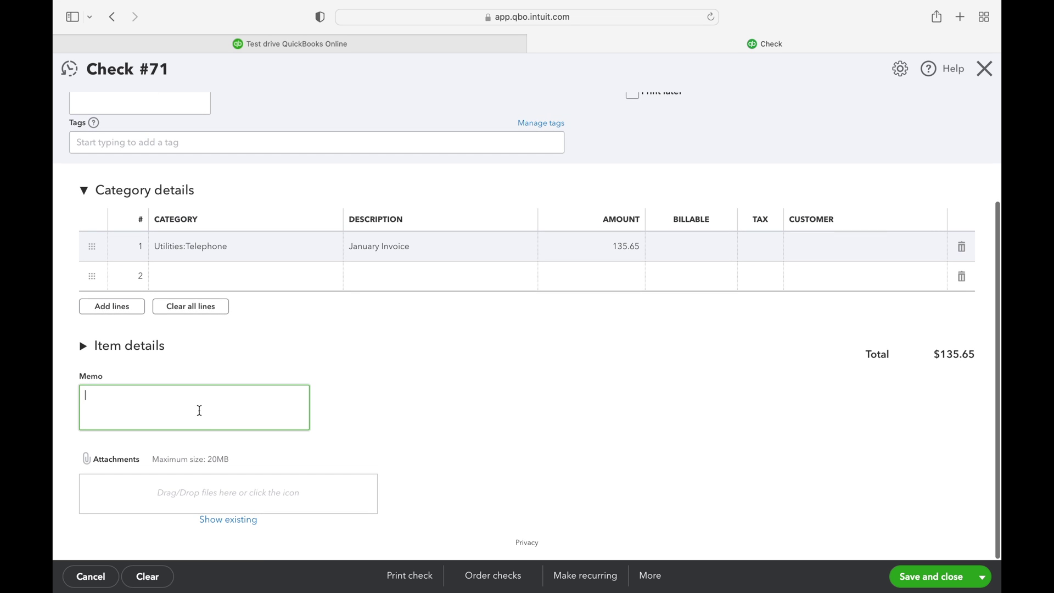
click(409, 576)
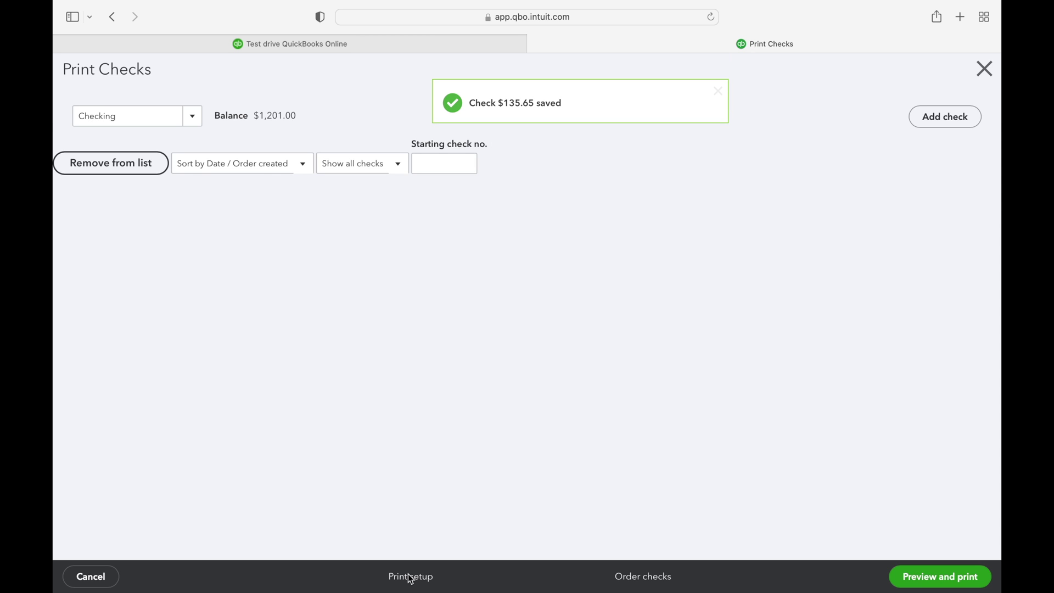
In Print checks setup, try Standard, settle on Voucher checks, and preview a sample check
click(410, 576)
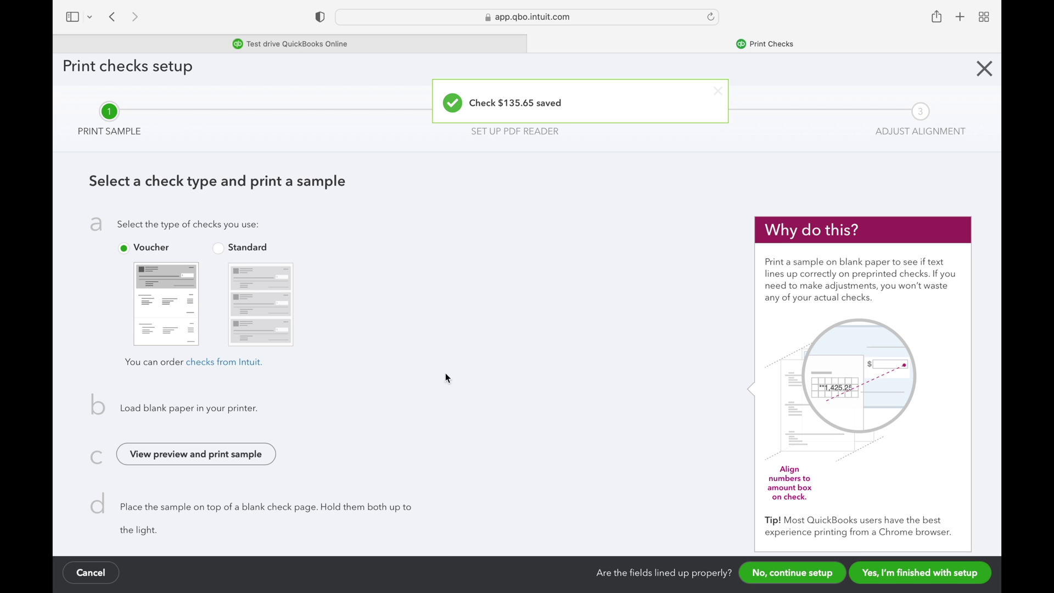
click(219, 250)
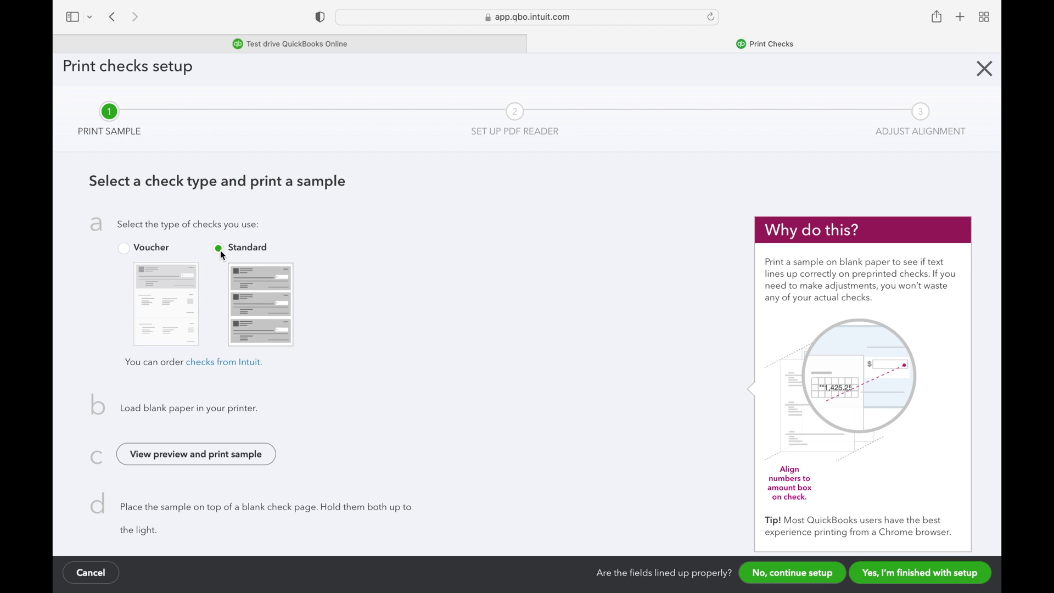
click(153, 248)
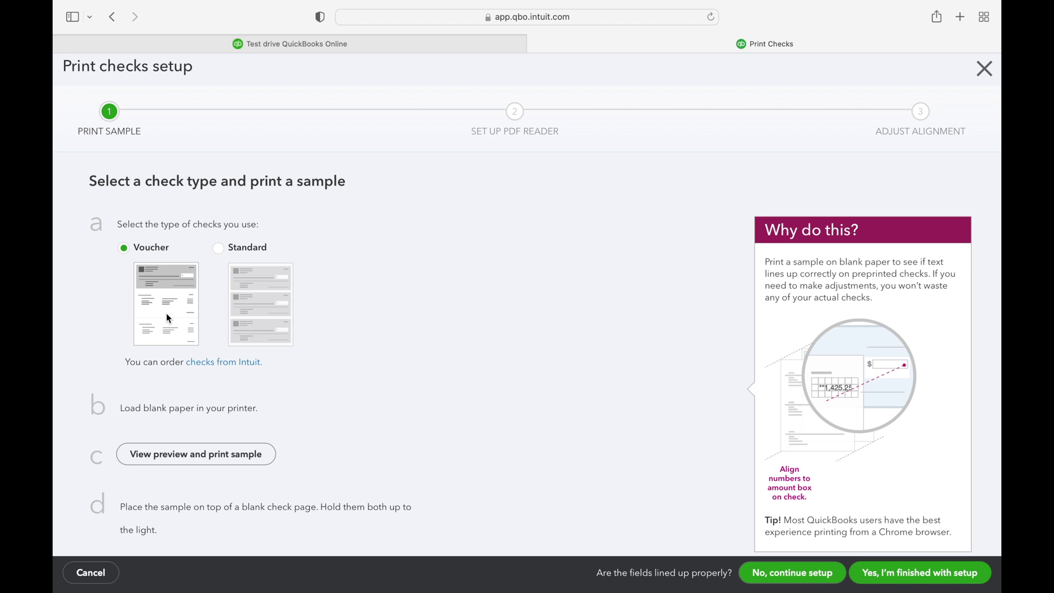
click(218, 461)
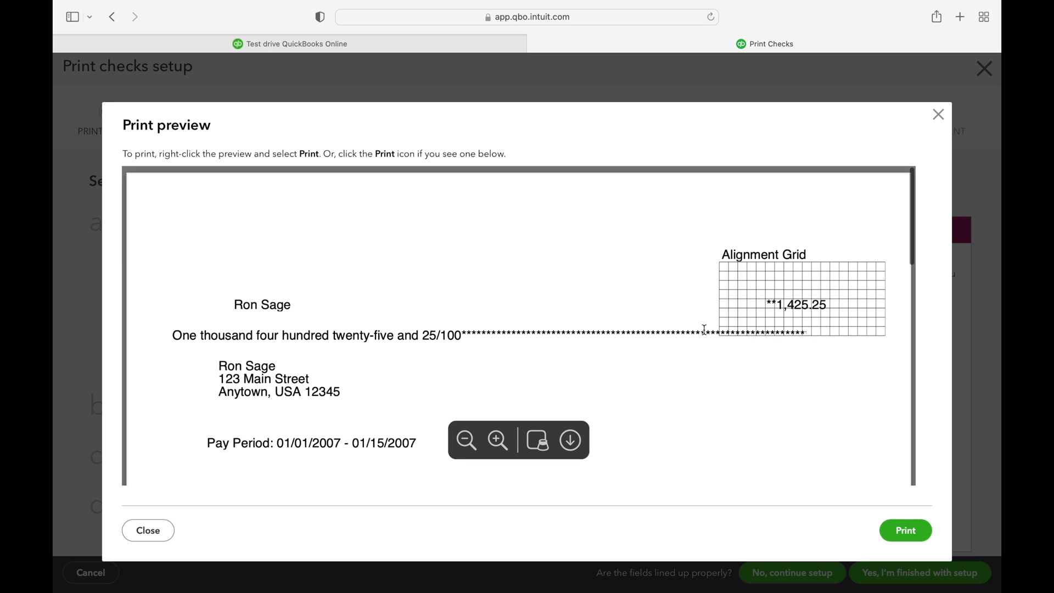
scroll(704, 393, down, 3)
scroll(706, 395, up, 3)
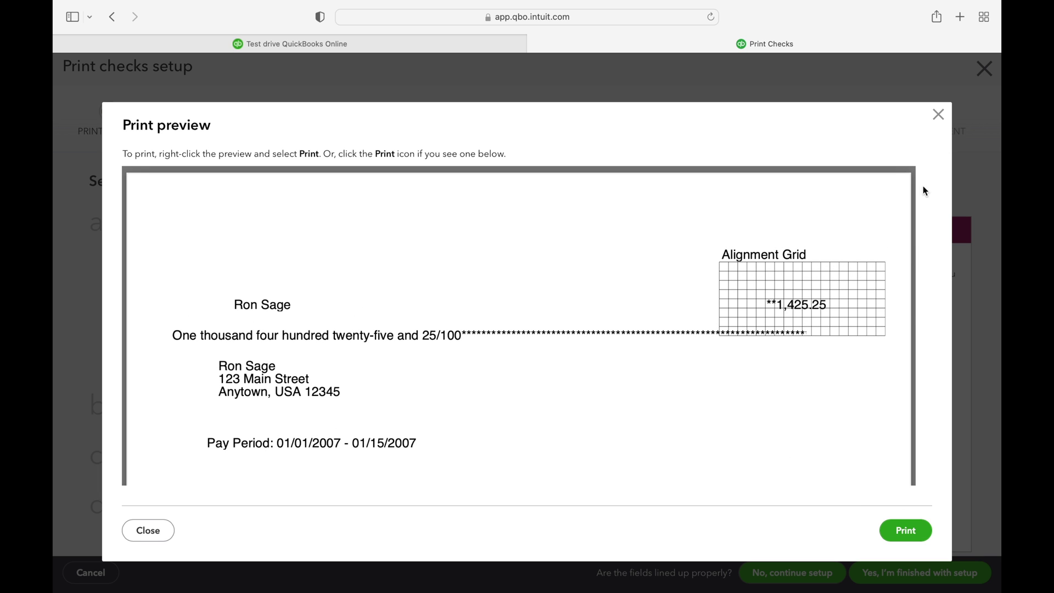
click(938, 116)
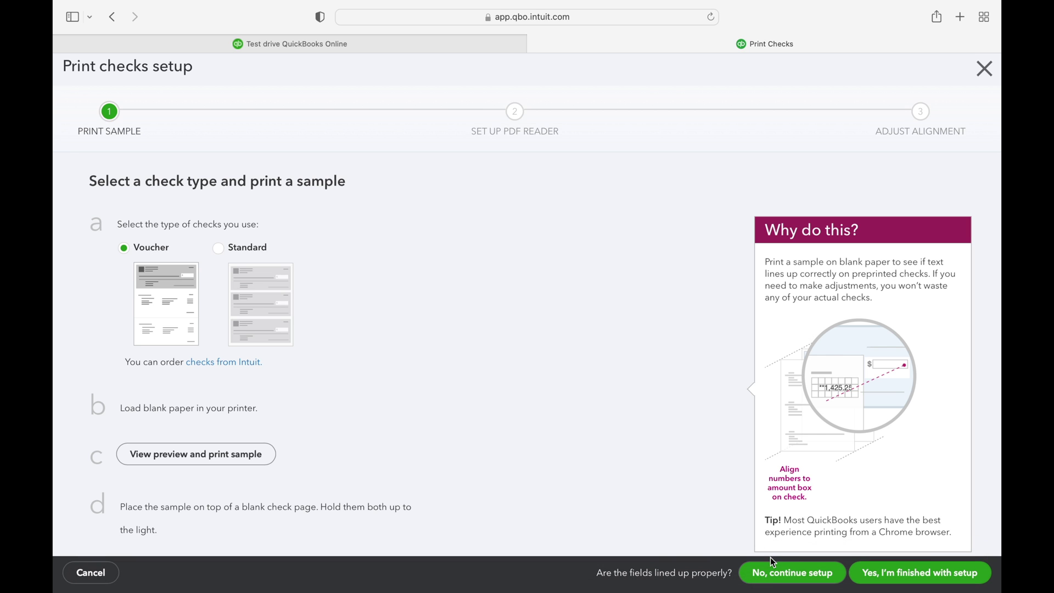
Move past the setup prompts, adjust horizontal alignment to -8, and finish the check setup
click(773, 576)
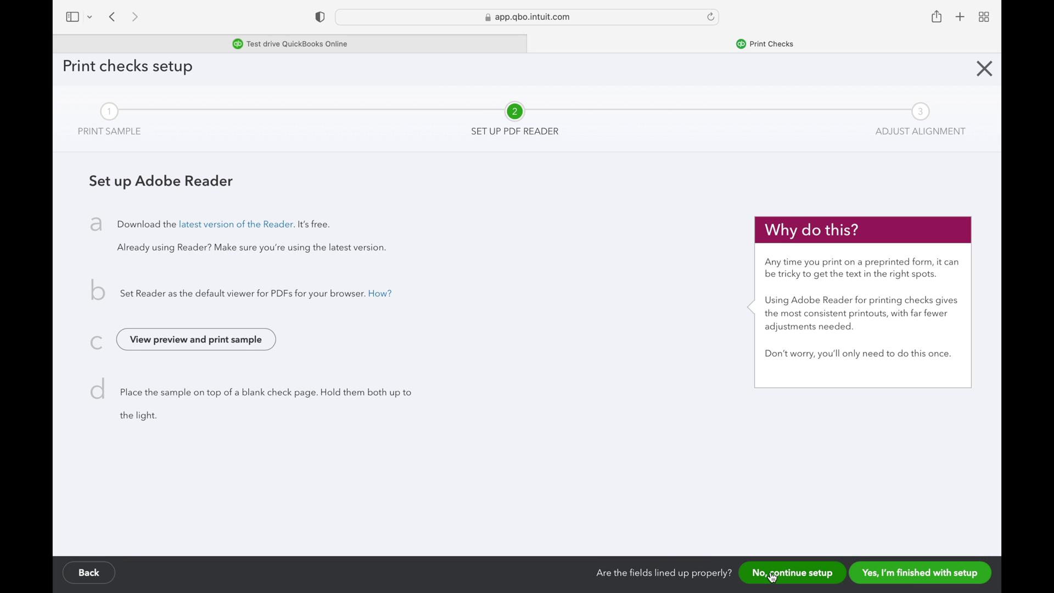
click(772, 575)
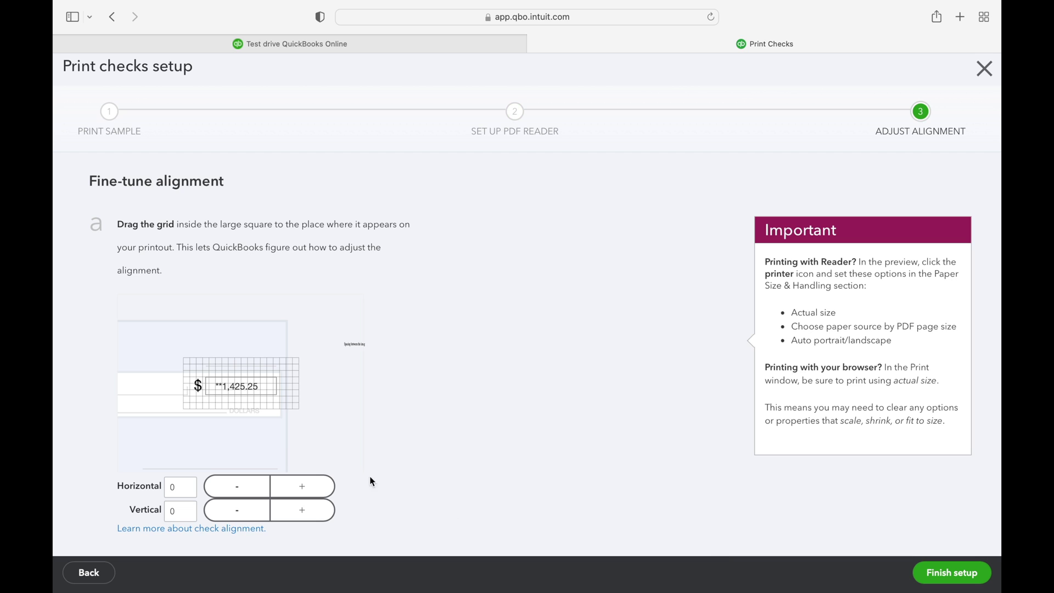
scroll(220, 407, down, 2)
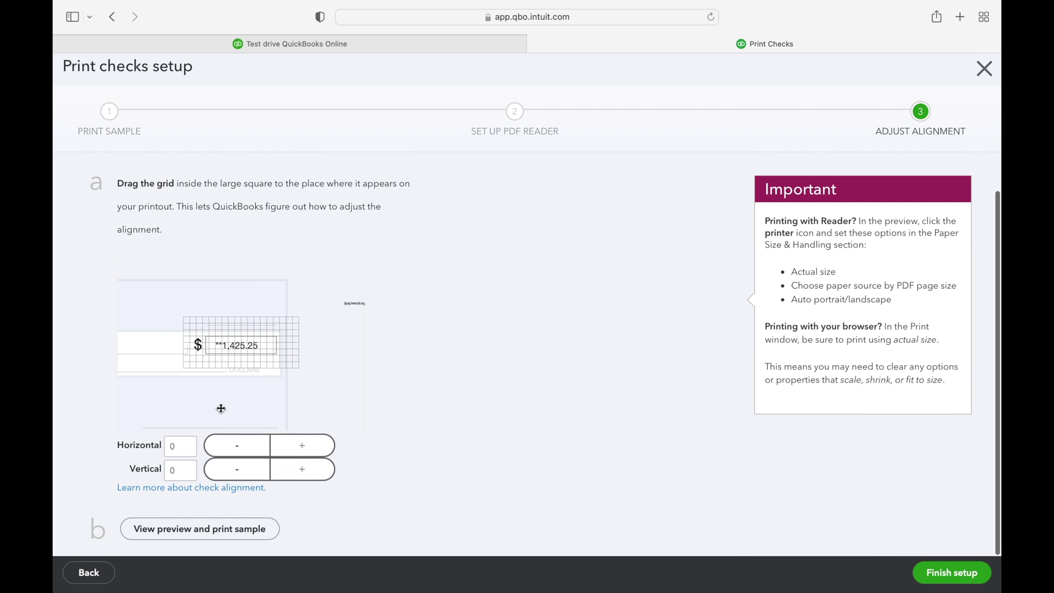
click(287, 449)
click(255, 450)
click(250, 449)
click(248, 449)
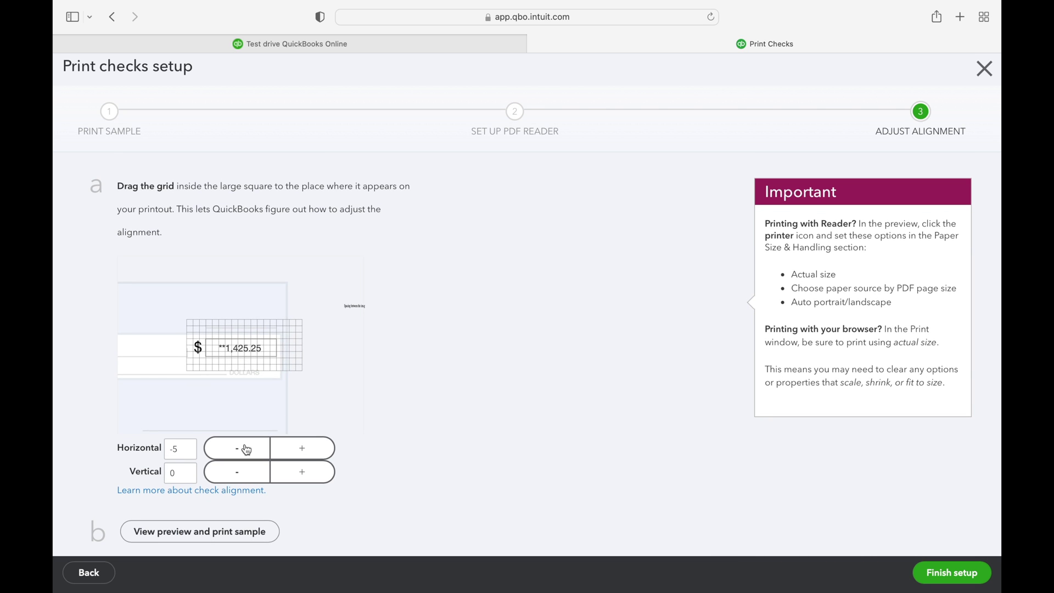
click(246, 450)
scroll(478, 418, down, 2)
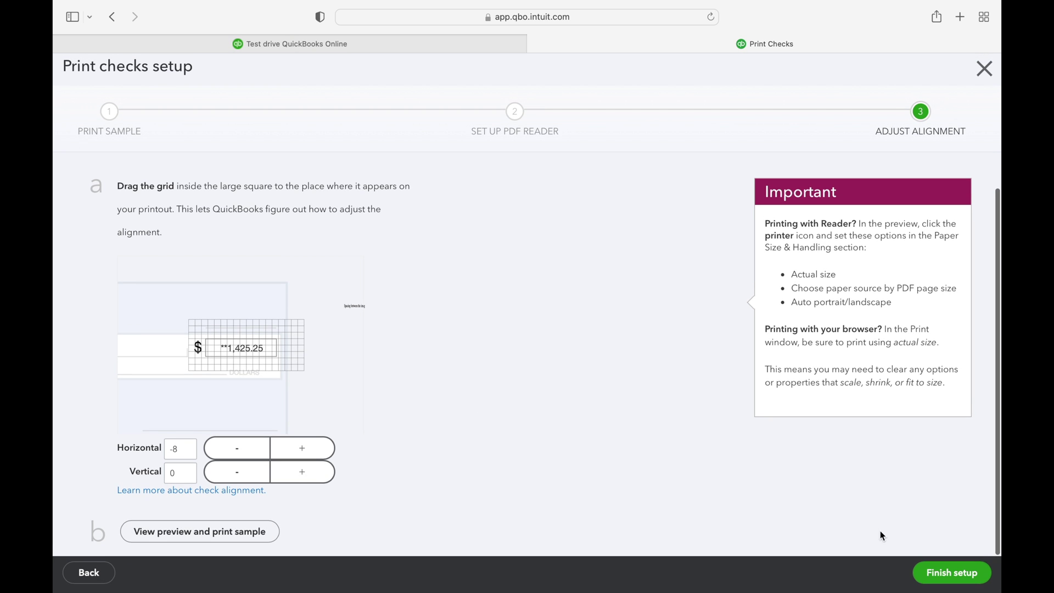
click(949, 573)
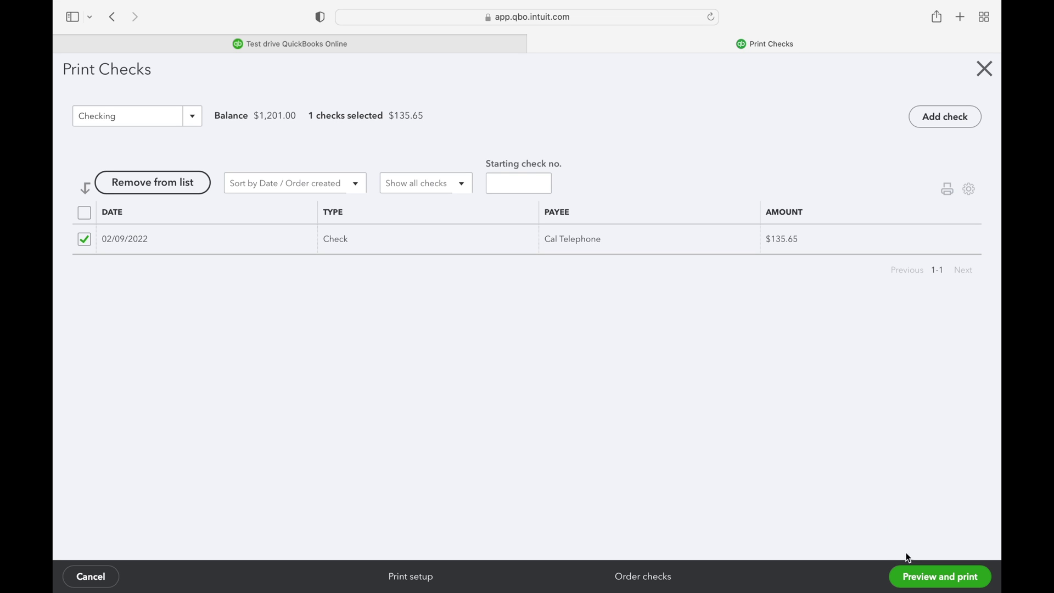
Enter 71 as the starting check number and preview the Cal Telephone check for printing
click(922, 578)
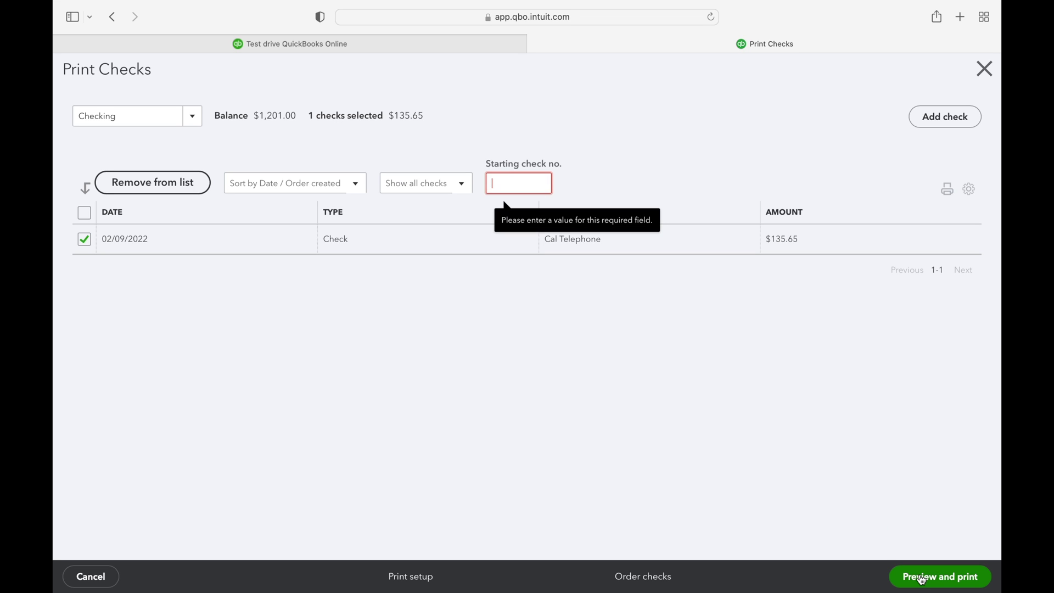
click(504, 182)
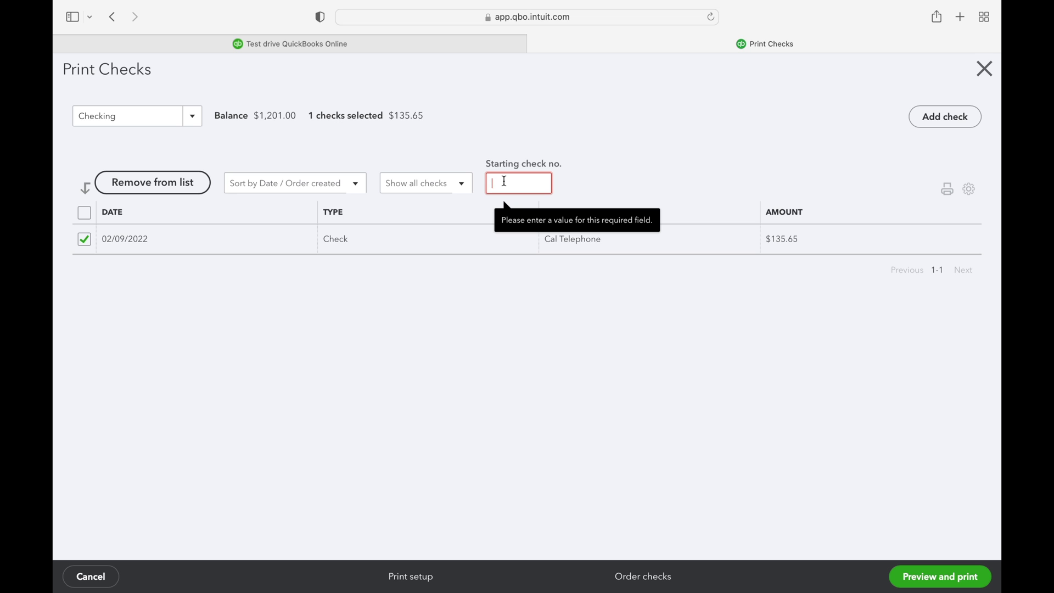
text(71)
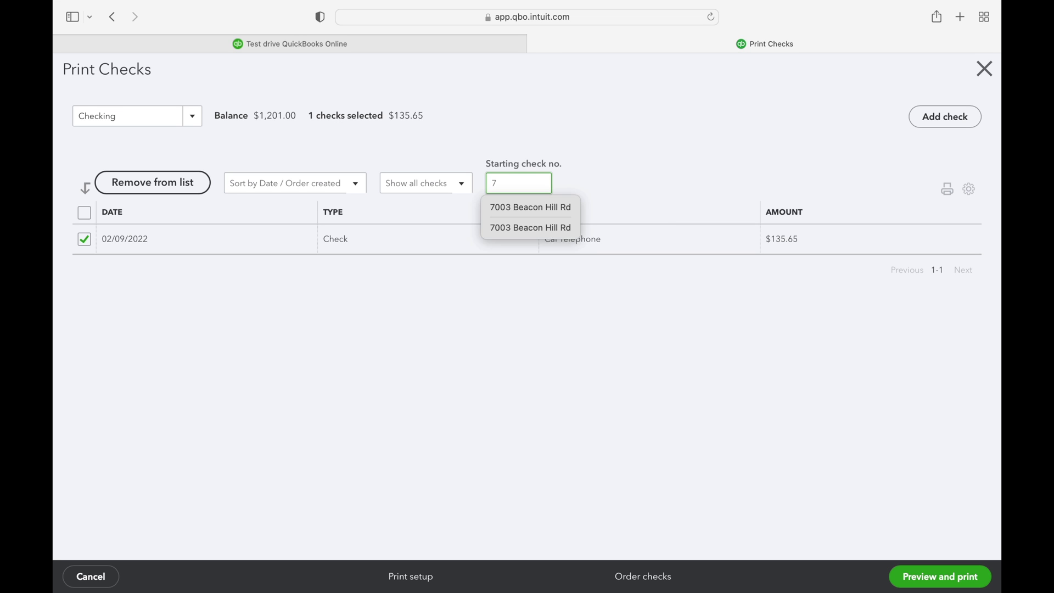
click(910, 573)
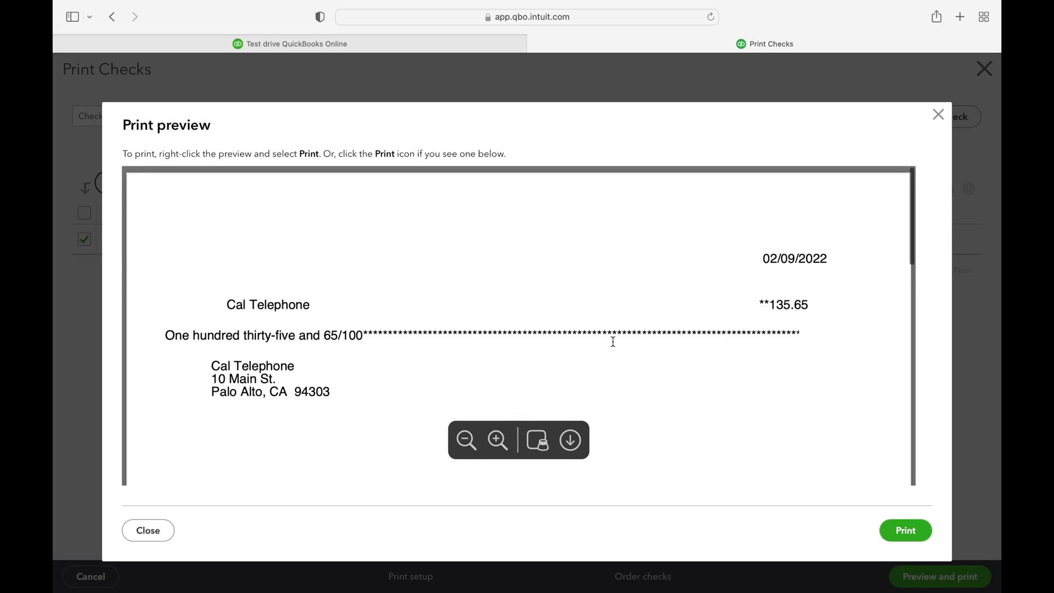